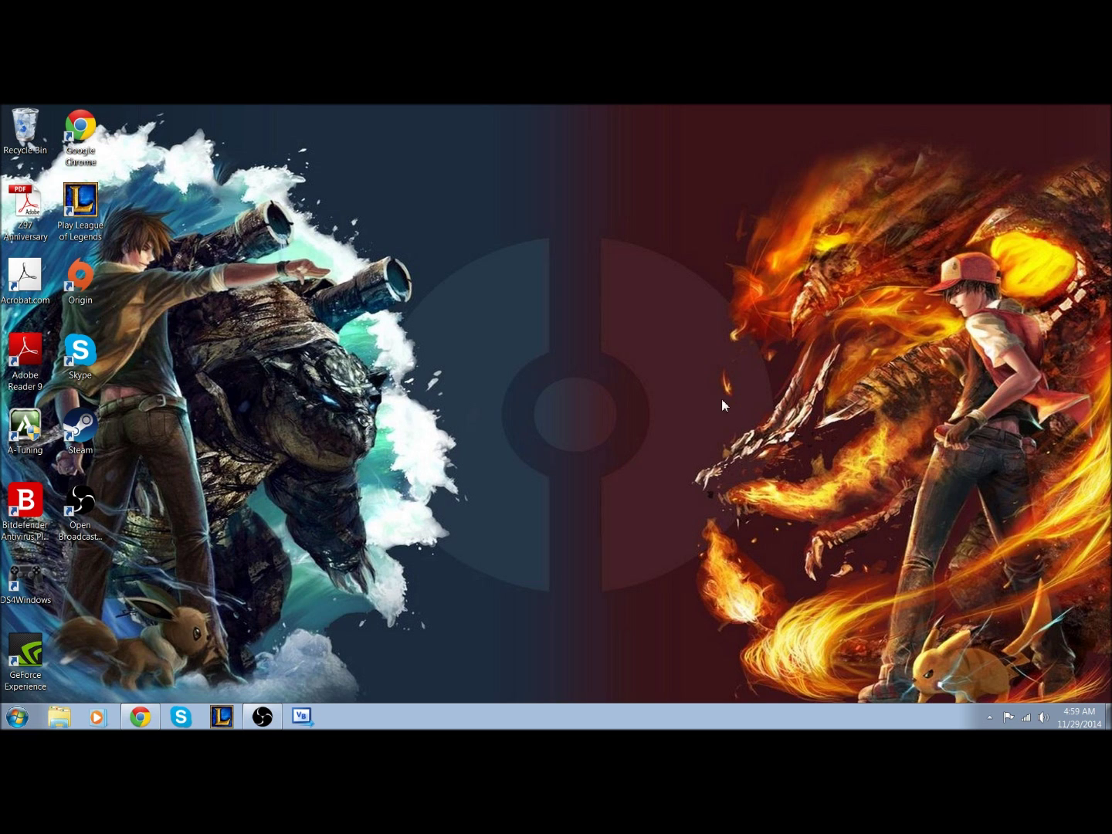
Browse the 1 TB (E:) and new 500 GB (F:) drives in Explorer, then minimize it and bring up Start.
{"action": "left_click", "coordinate": [60, 716]}
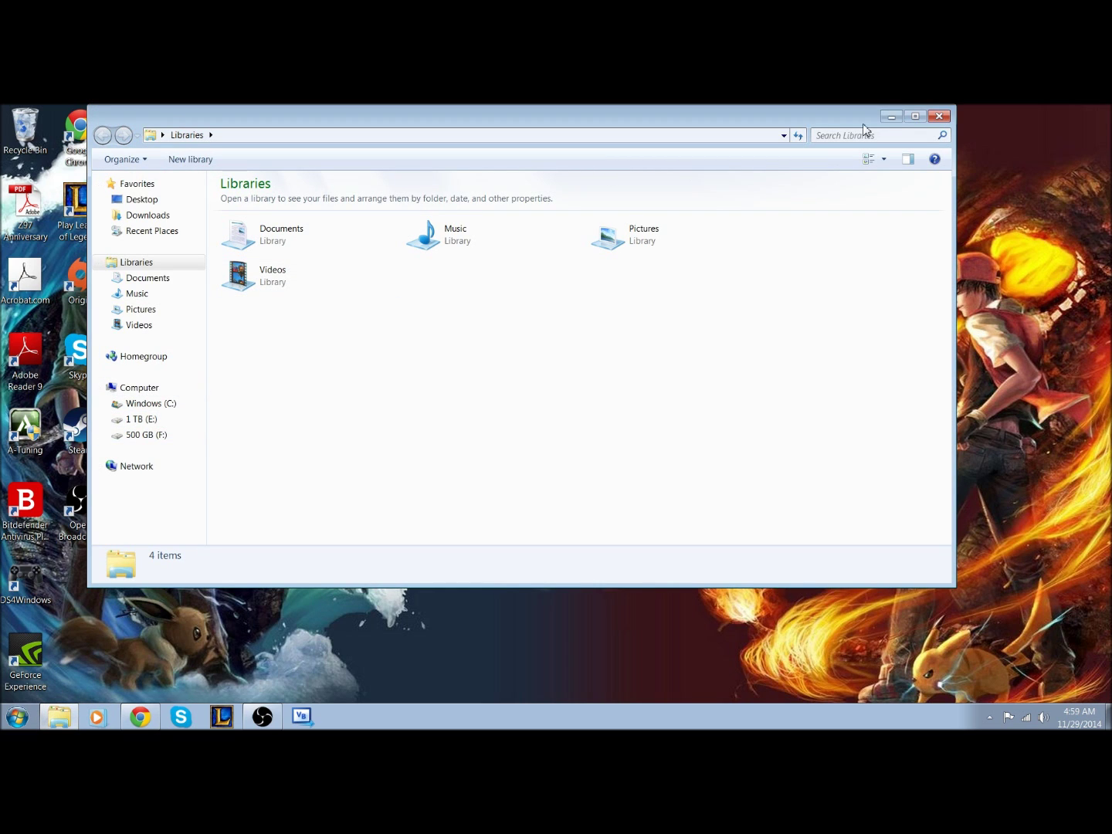
{"action": "left_click", "coordinate": [150, 421]}
{"action": "left_click", "coordinate": [156, 437]}
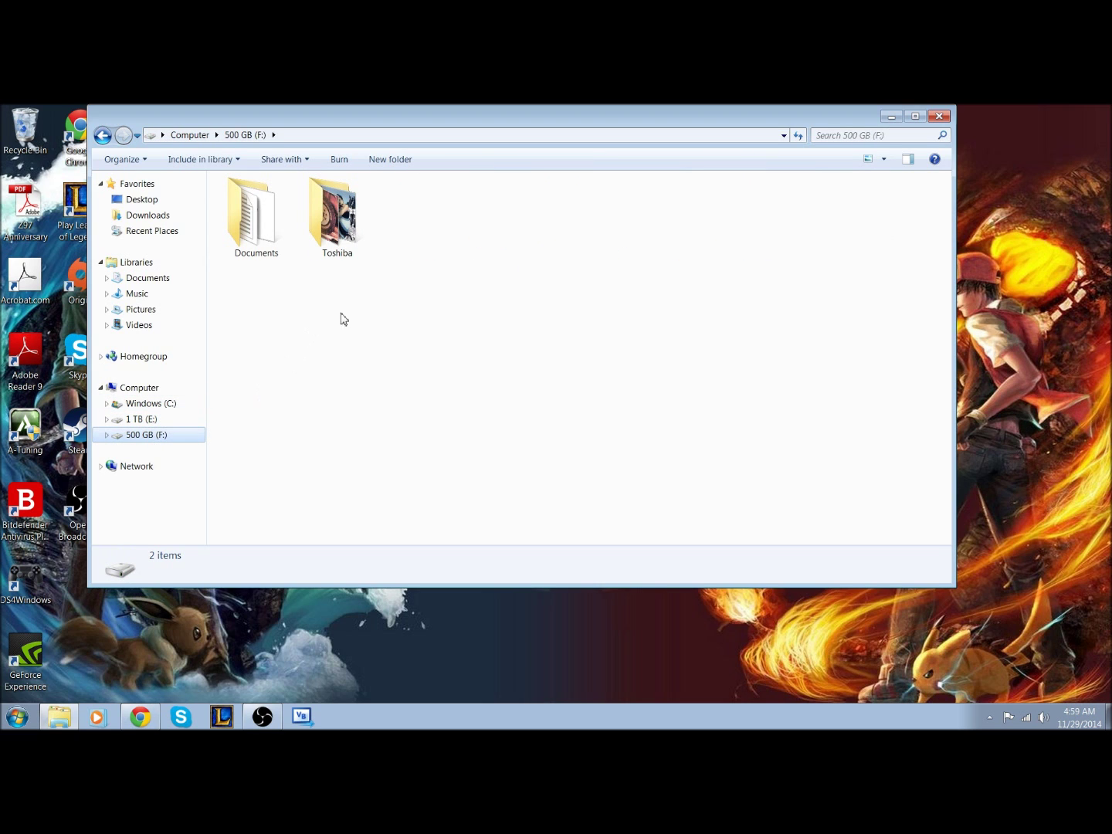
{"action": "left_click", "coordinate": [889, 118]}
{"action": "left_click", "coordinate": [6, 719]}
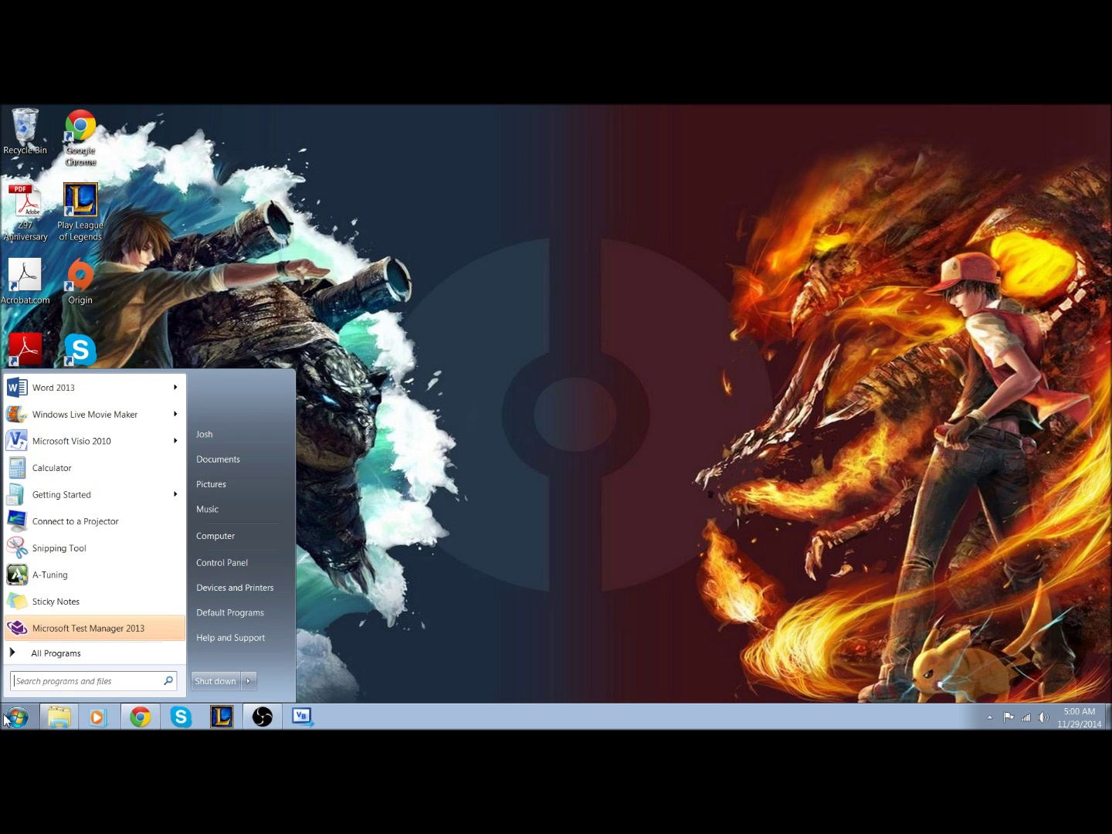
Search 'disk' from Start and launch Create and format hard disk partitions.
{"action": "type", "text": "disk"}
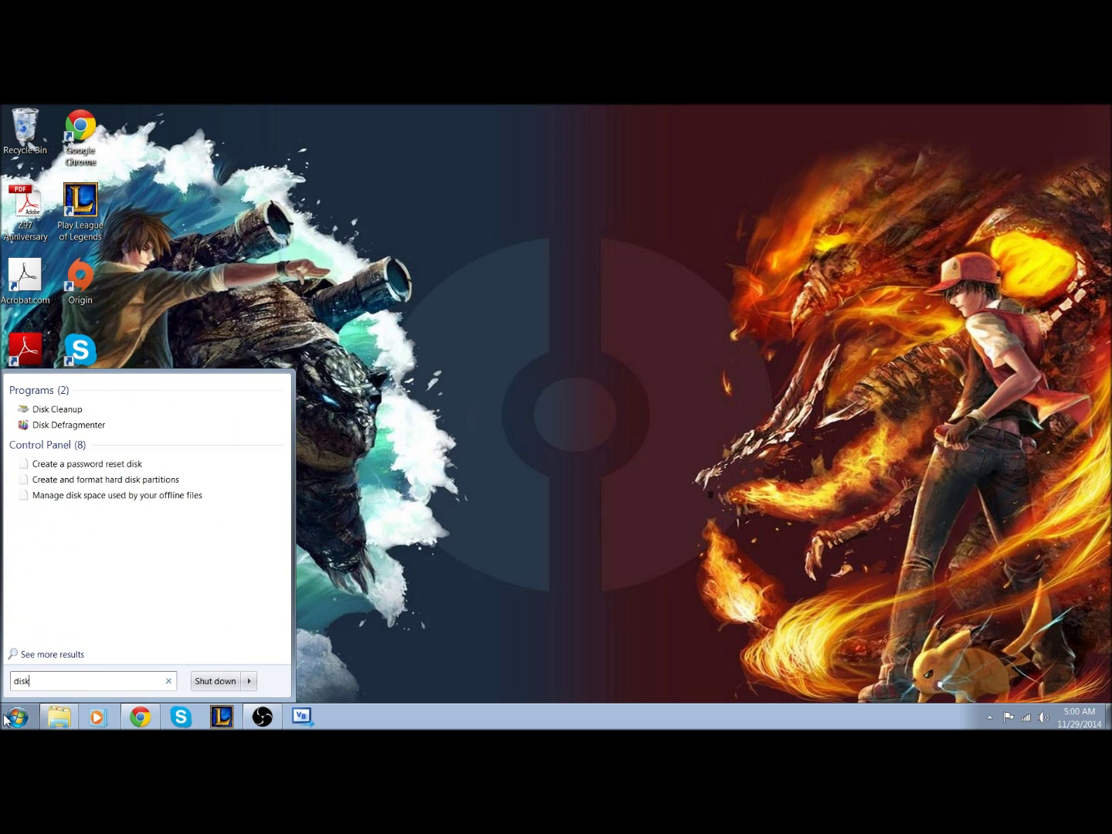
{"action": "key", "text": "Down"}
{"action": "key", "text": "Down"}
{"action": "key", "text": "Down"}
{"action": "key", "text": "Down"}
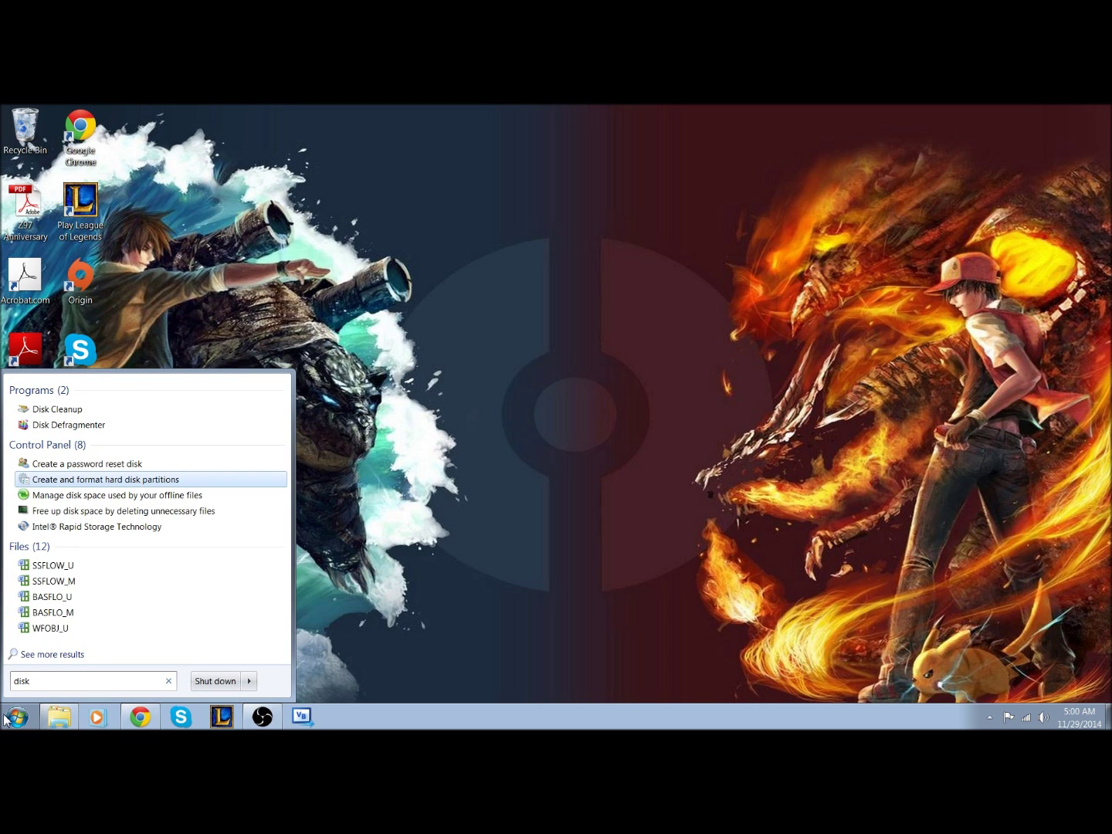
{"action": "key", "text": "Return"}
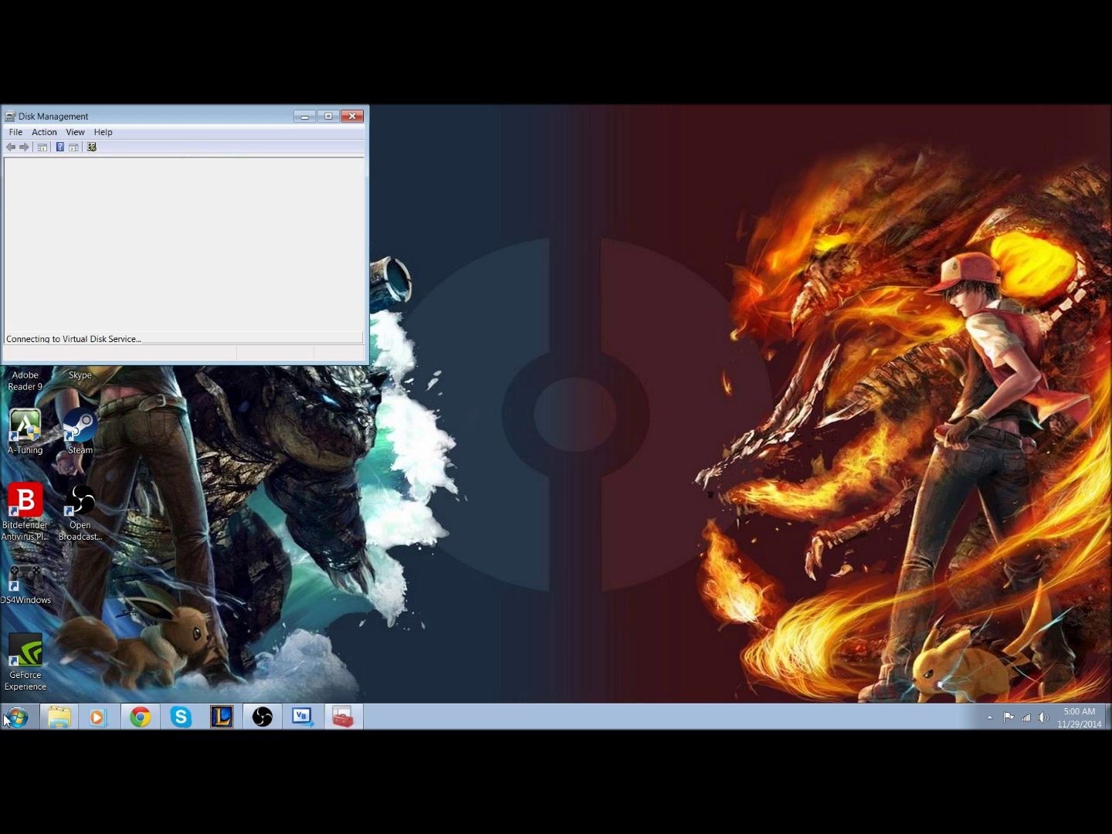
Maximize Disk Management and inspect the 500 GB (F:) partition's actions without formatting it.
{"action": "left_click", "coordinate": [329, 115]}
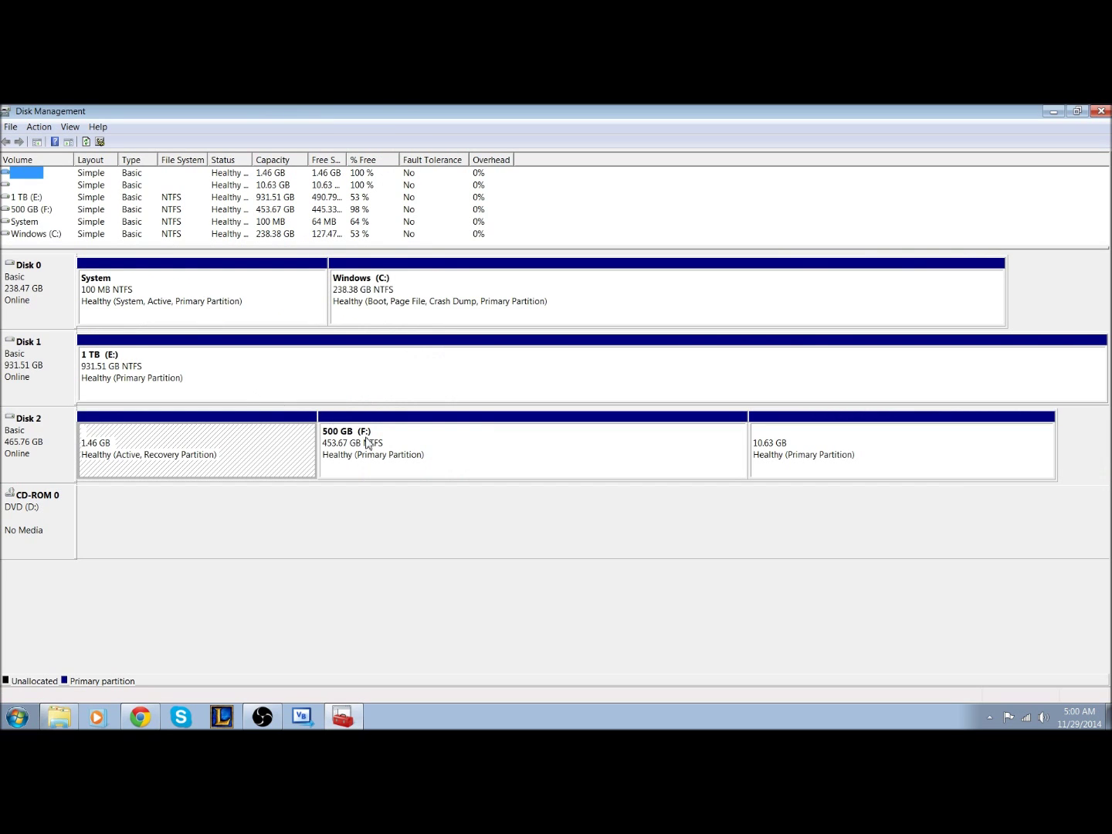
{"action": "left_click", "coordinate": [342, 443]}
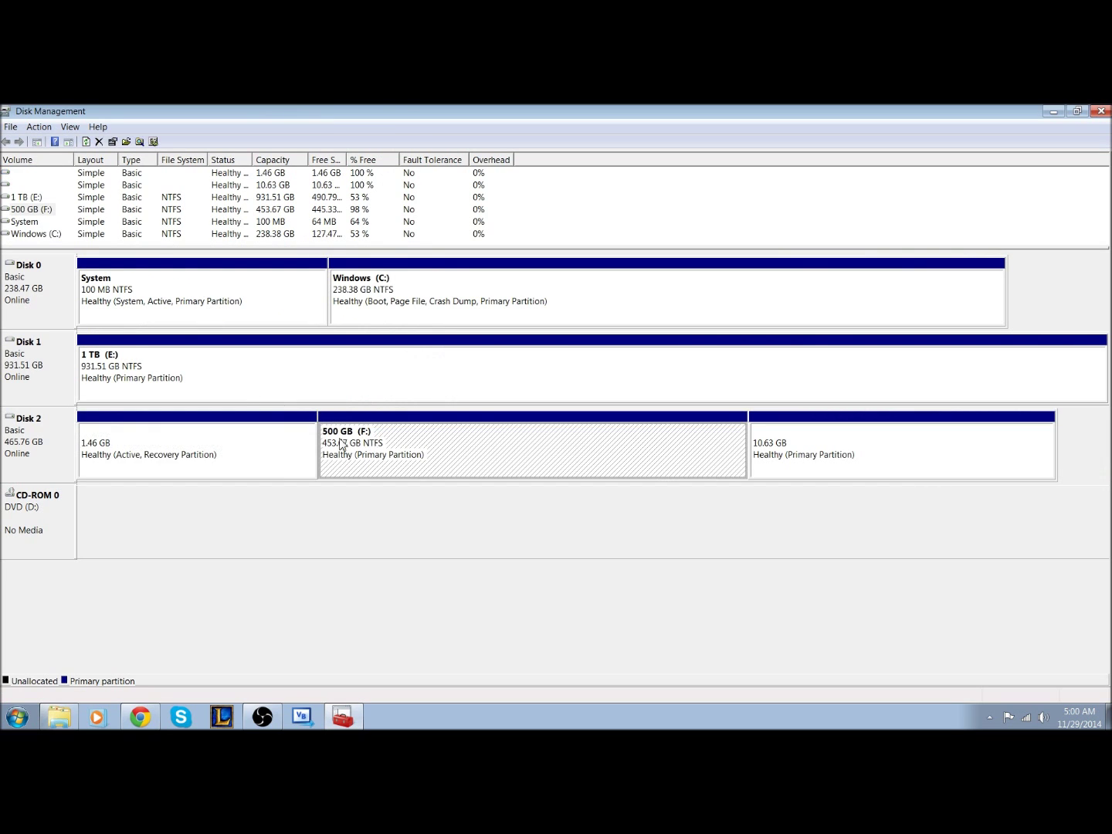
{"action": "right_click", "coordinate": [409, 447]}
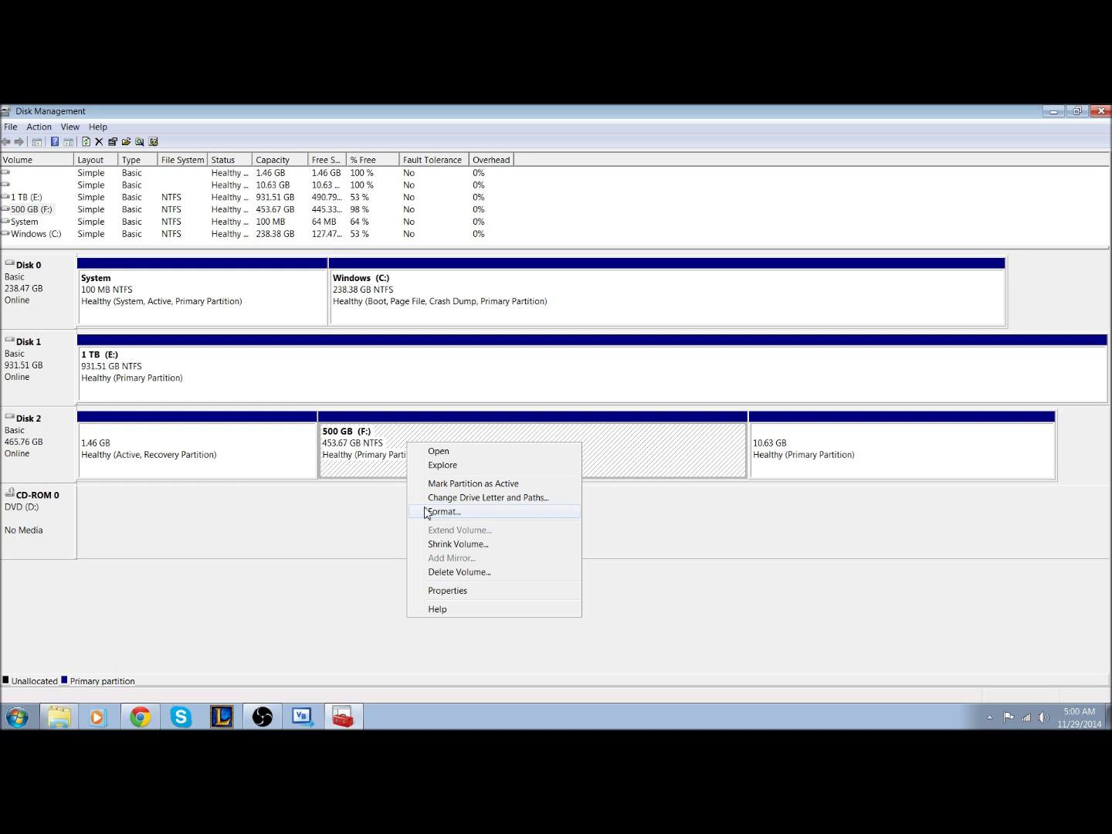
{"action": "left_click", "coordinate": [394, 515]}
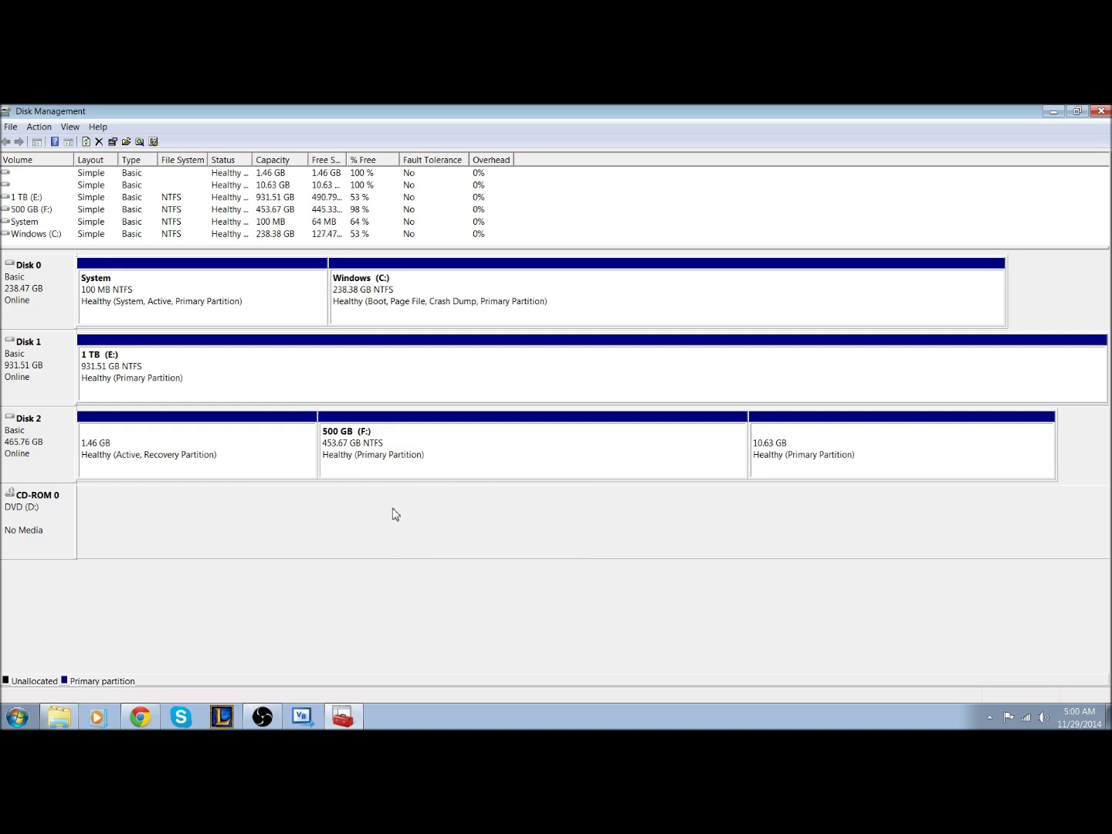
{"action": "left_click", "coordinate": [396, 454]}
{"action": "right_click", "coordinate": [395, 449]}
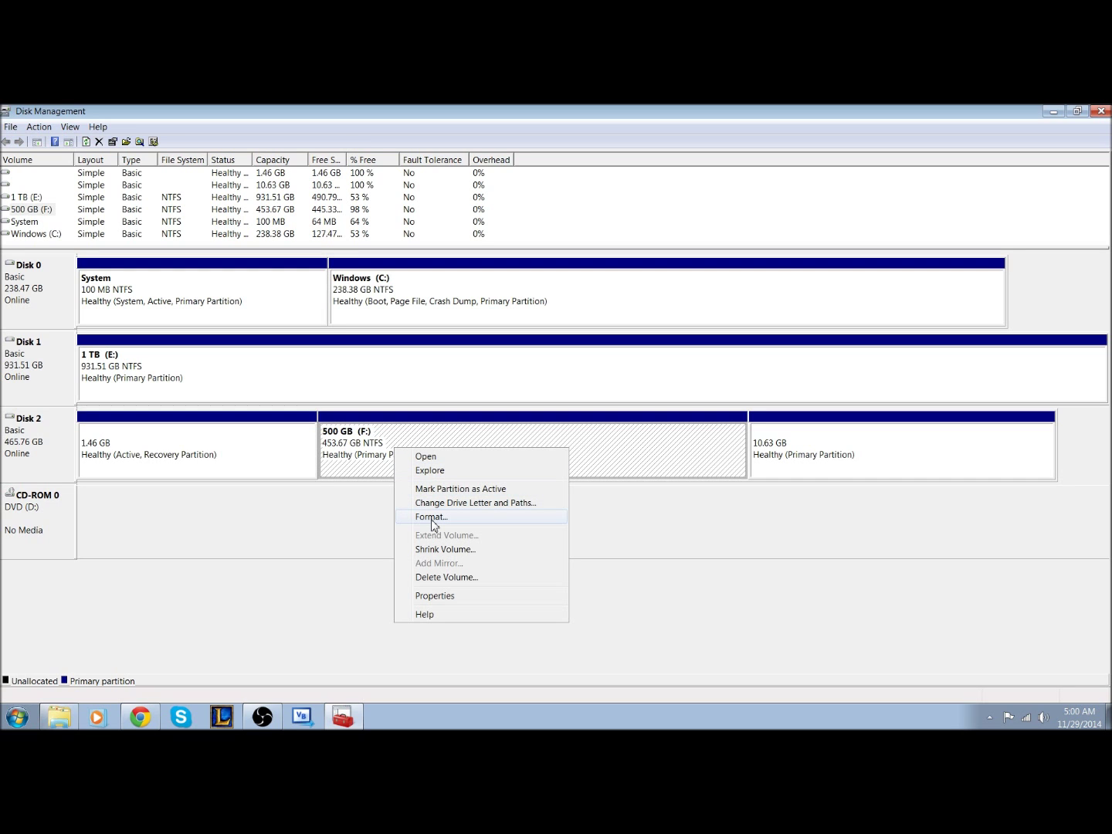
{"action": "left_click", "coordinate": [364, 517]}
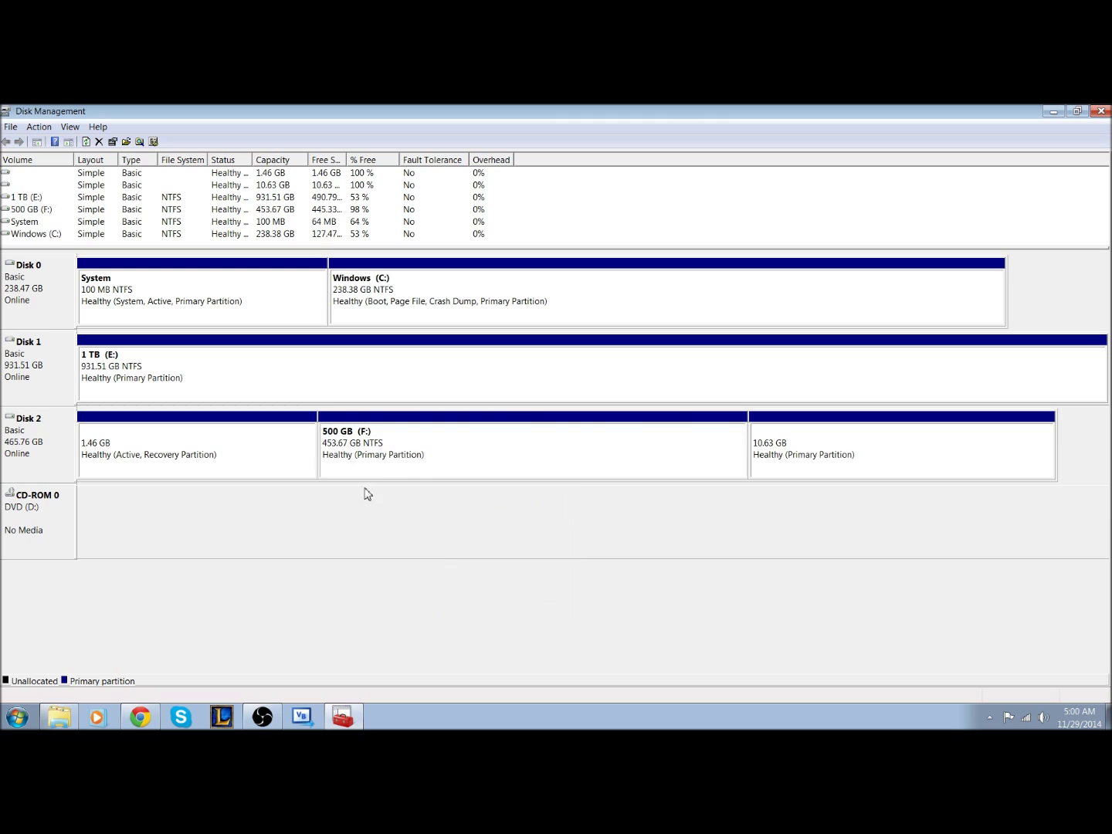
{"action": "right_click", "coordinate": [372, 447]}
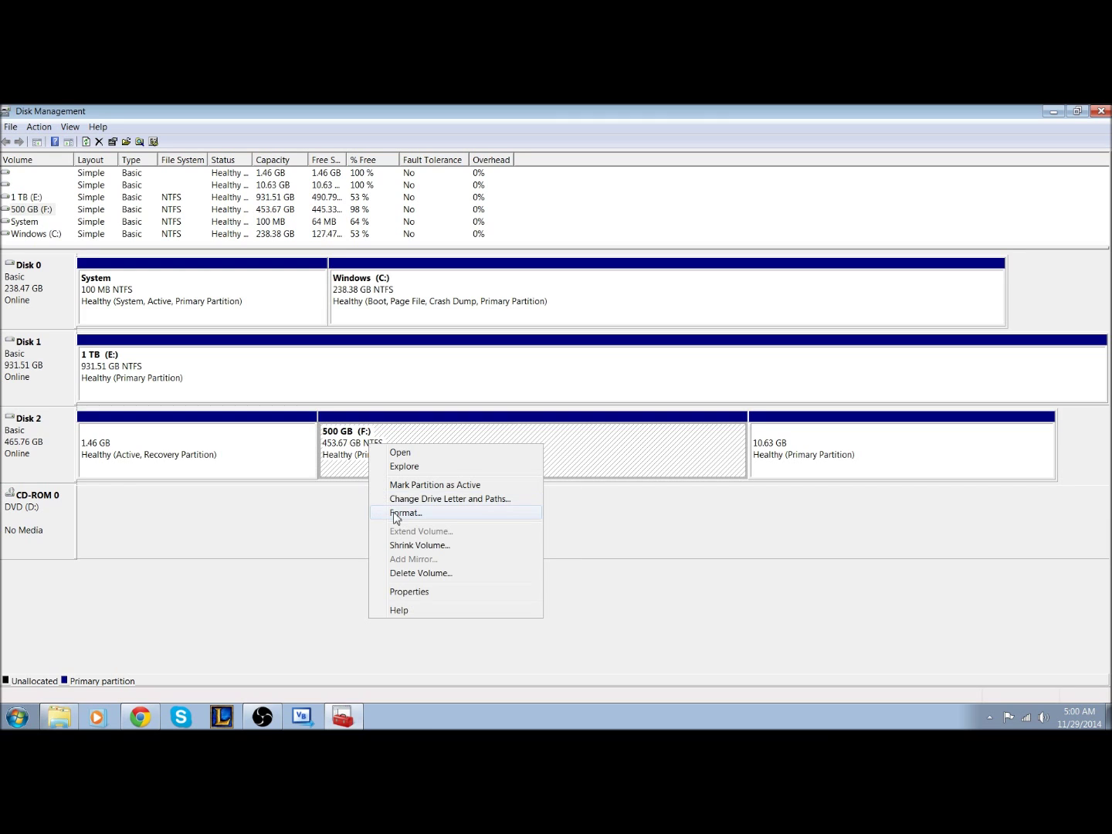
{"action": "left_click", "coordinate": [313, 514]}
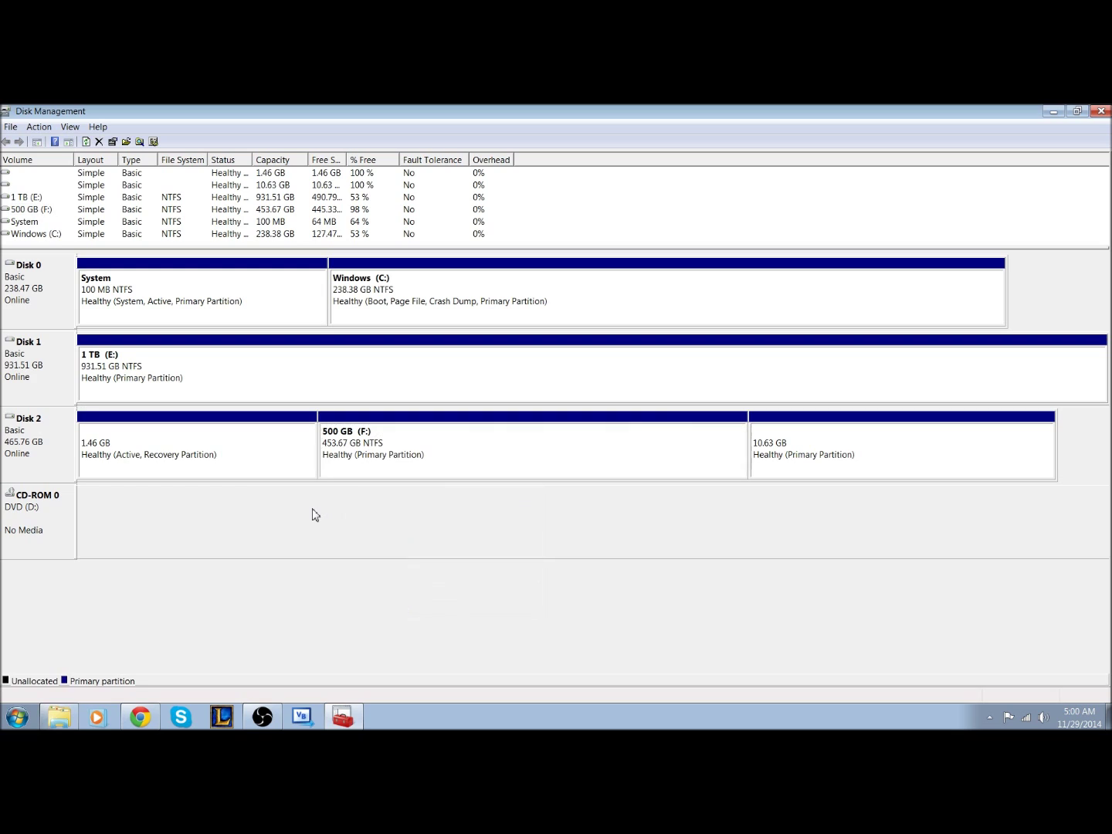
{"action": "left_click", "coordinate": [353, 462]}
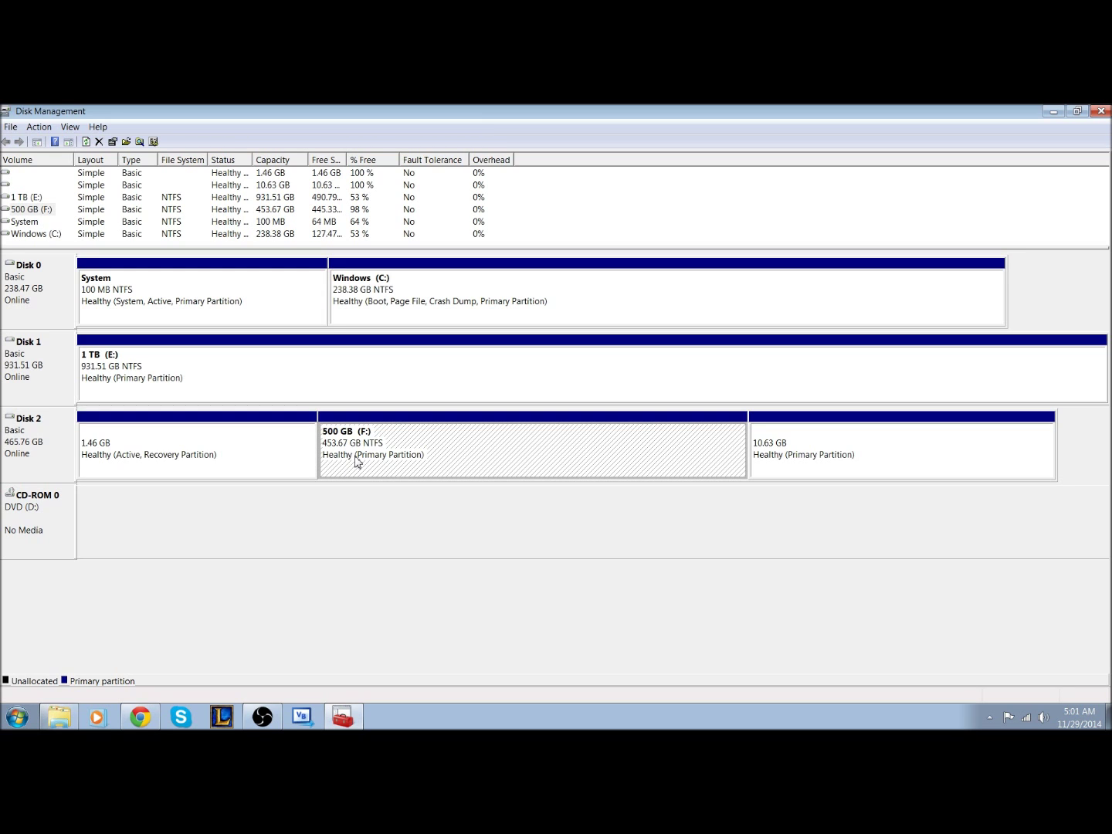
Look over the Start menu's shutdown options such as Restart, then return to Disk Management.
{"action": "left_click", "coordinate": [16, 717]}
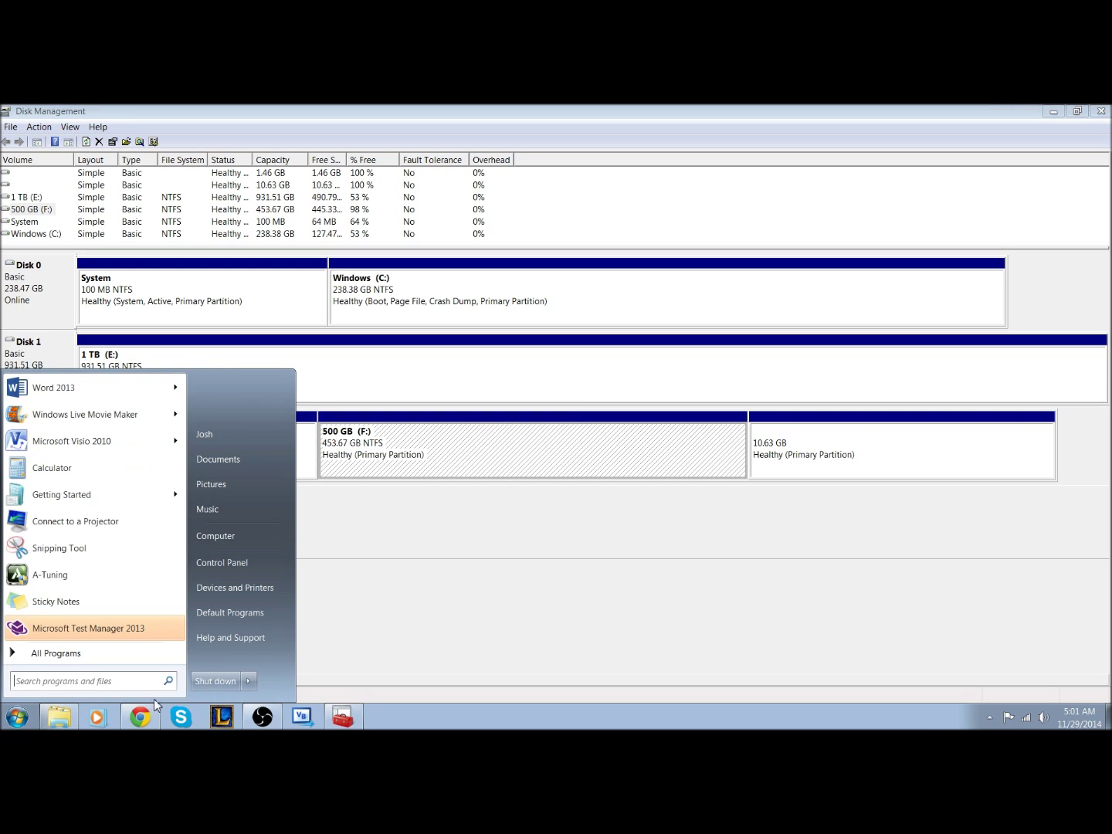
{"action": "left_click", "coordinate": [248, 682]}
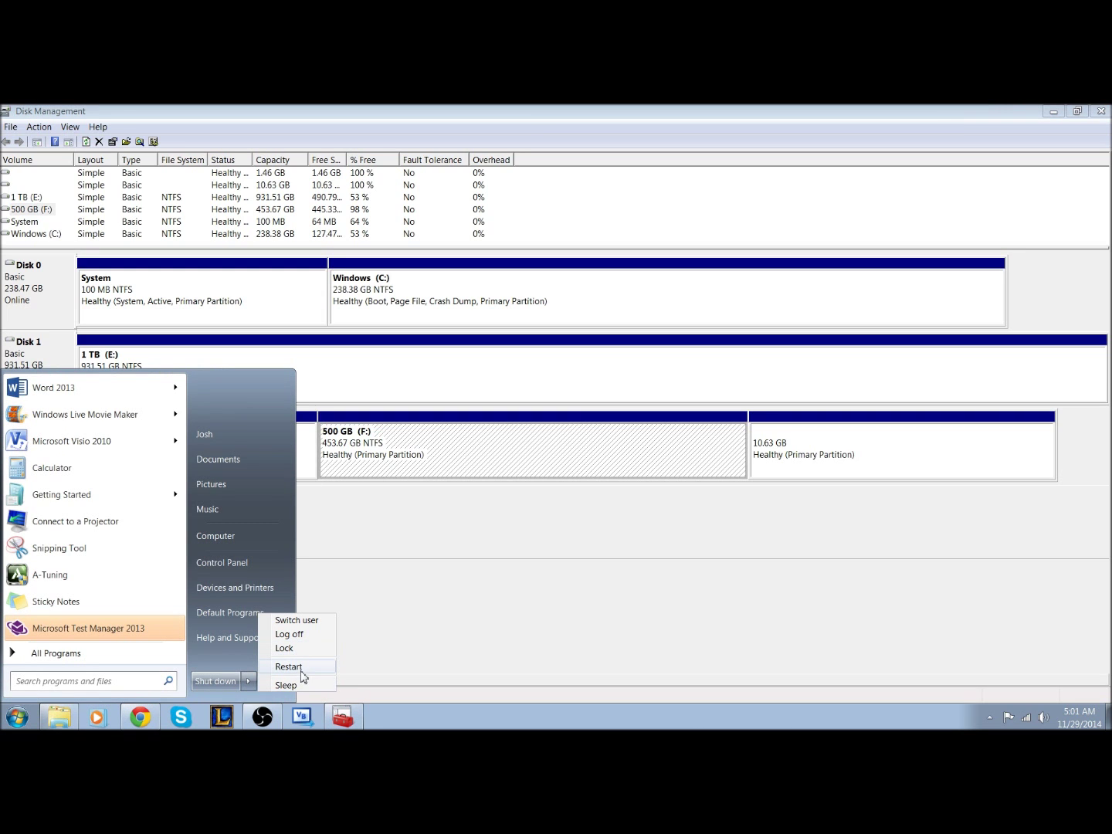
{"action": "left_click", "coordinate": [418, 639]}
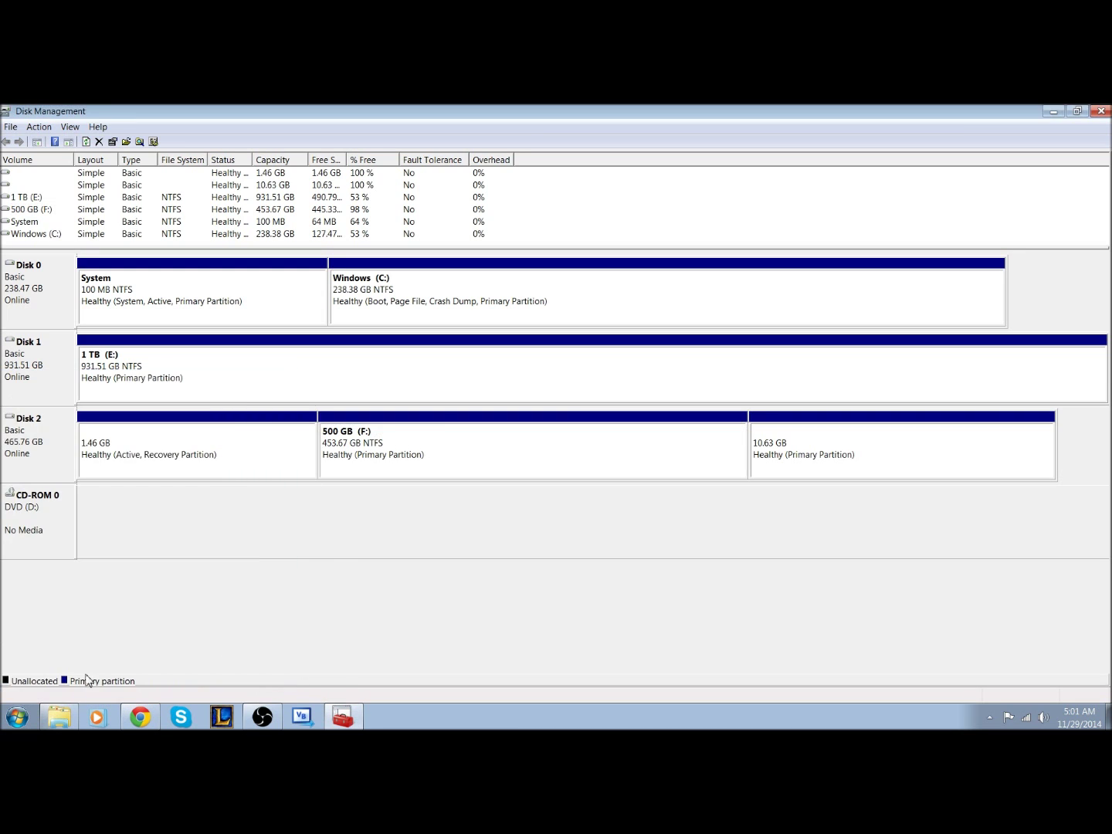
{"action": "left_click", "coordinate": [67, 719]}
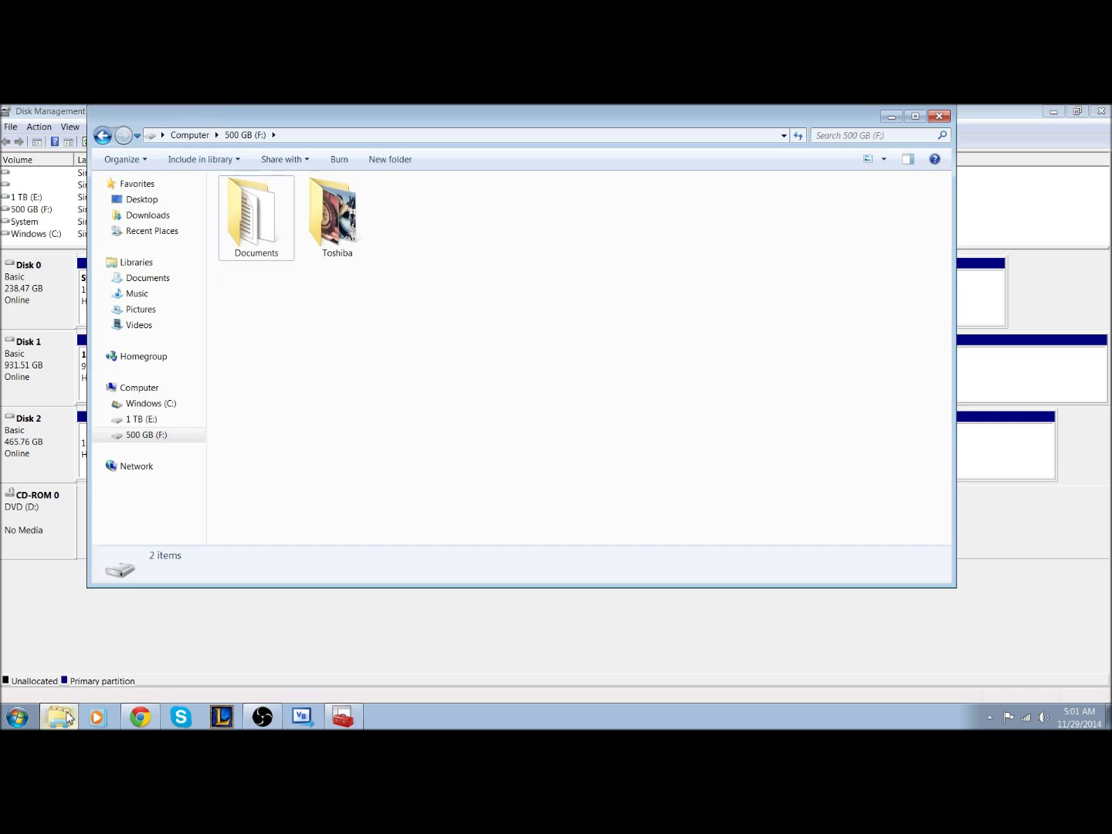
{"action": "left_click", "coordinate": [147, 436]}
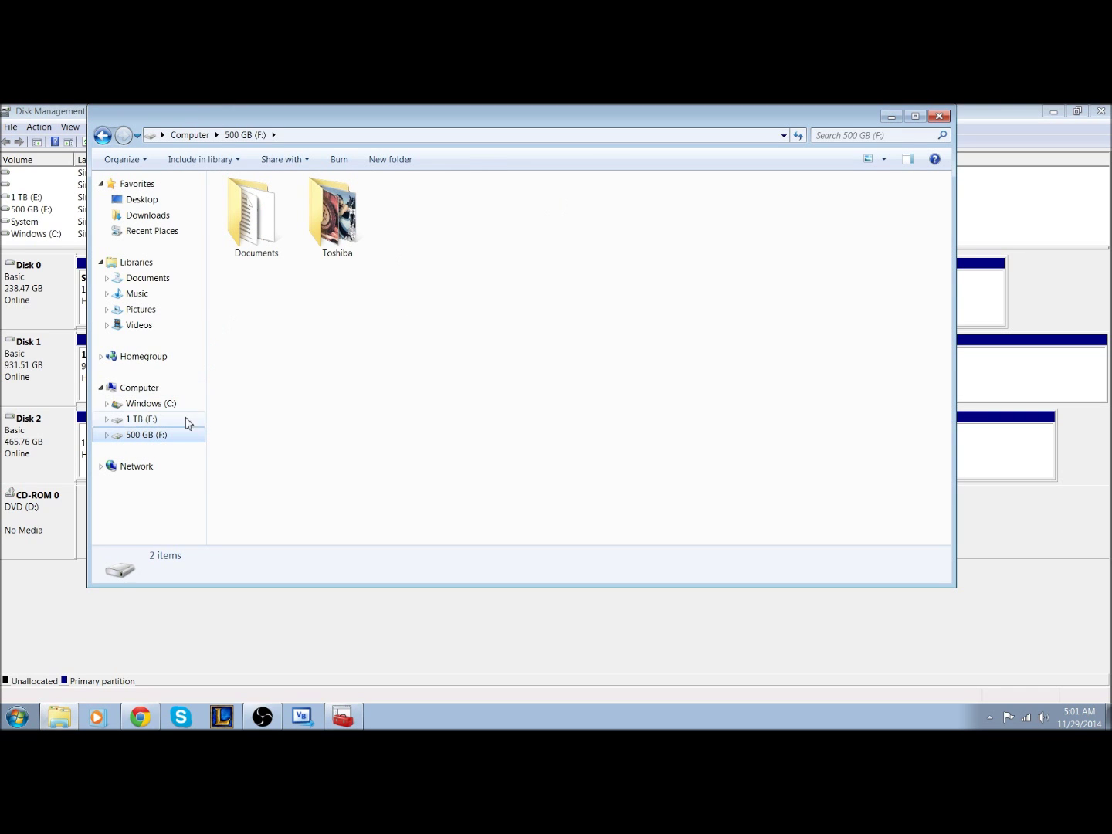
{"action": "left_click", "coordinate": [939, 116]}
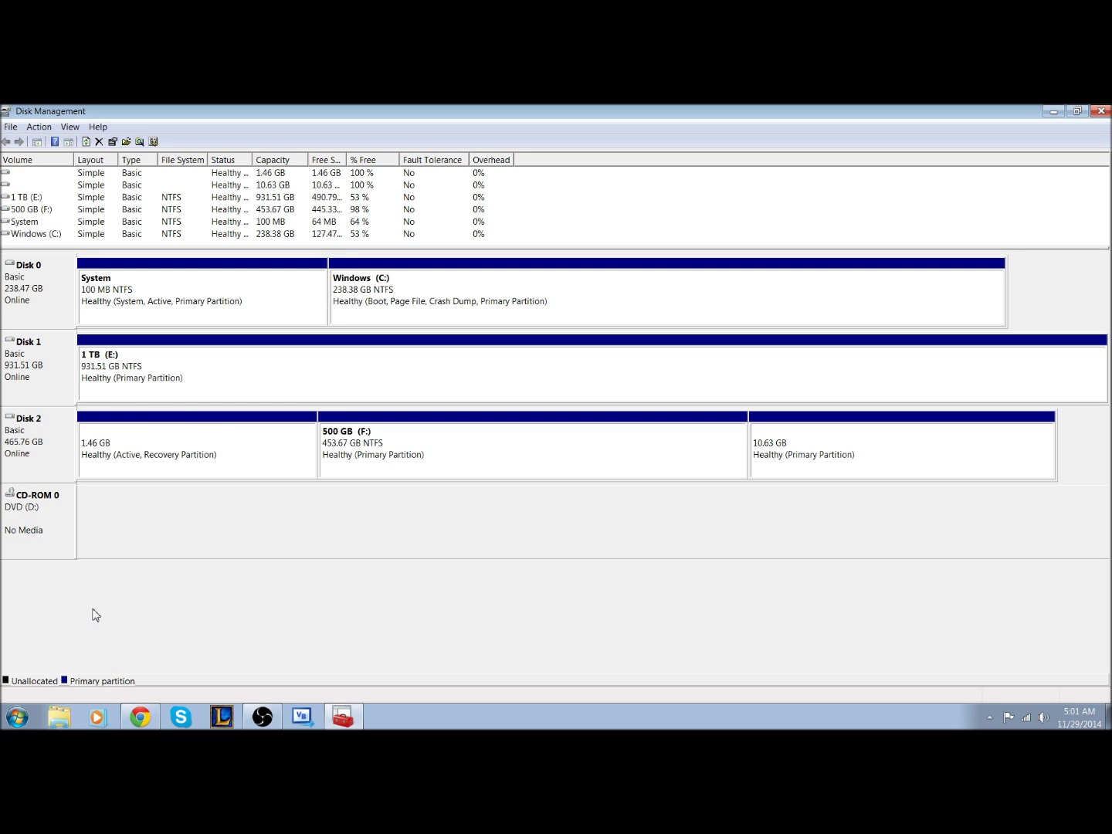
{"action": "left_click", "coordinate": [335, 447]}
Try Mark Partition as Active on F:, answer No to the warning, and close Disk Management.
{"action": "right_click", "coordinate": [342, 443]}
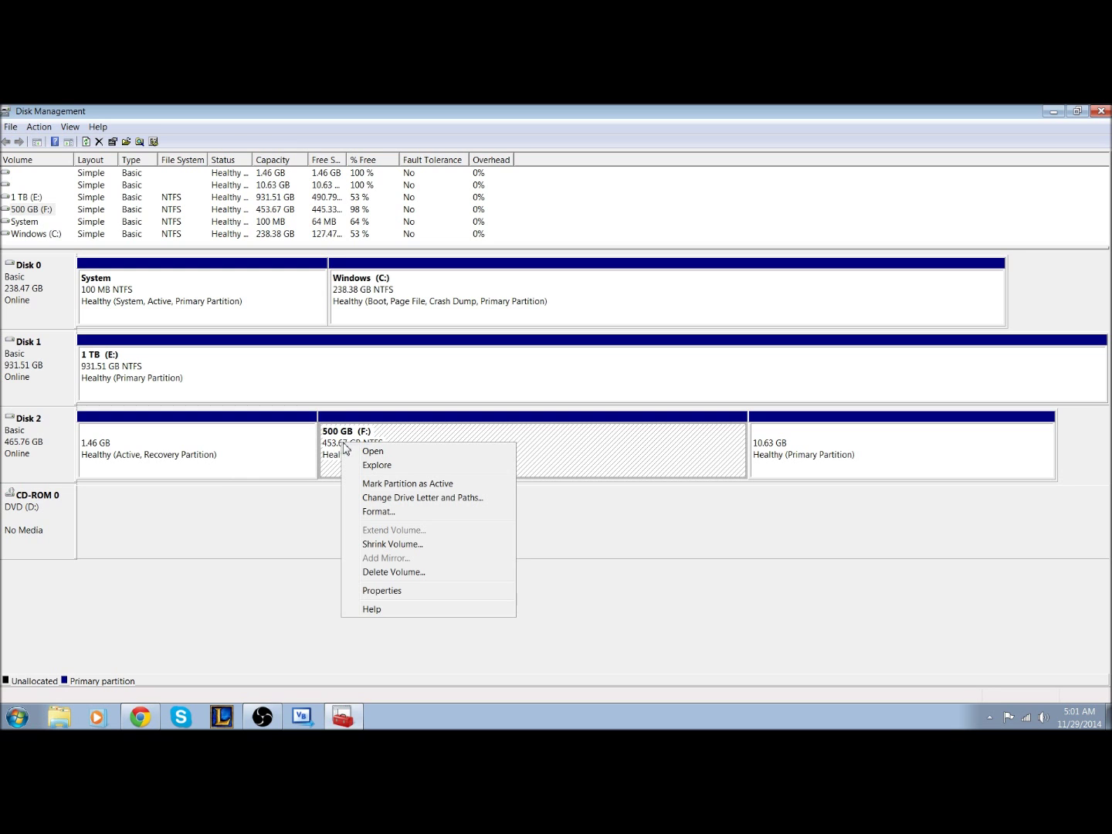
{"action": "left_click", "coordinate": [415, 483]}
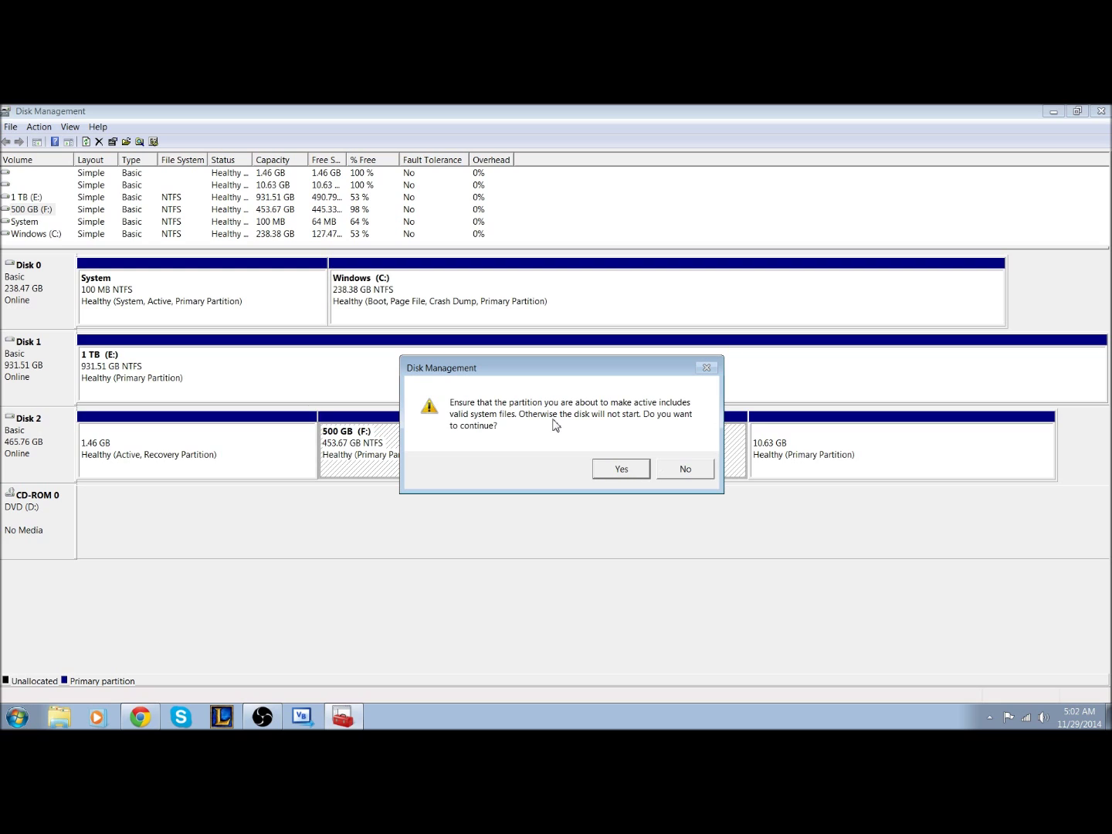
{"action": "left_click", "coordinate": [682, 471]}
{"action": "left_click", "coordinate": [640, 506]}
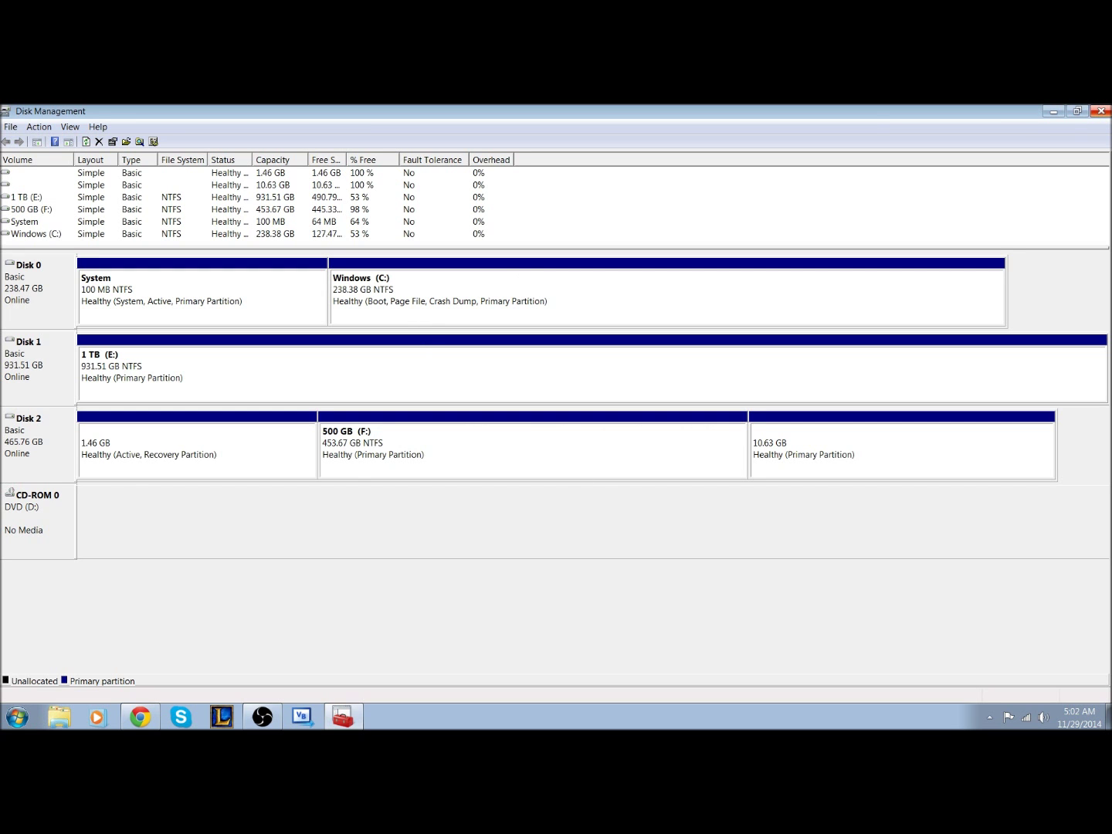
{"action": "left_click", "coordinate": [1099, 110]}
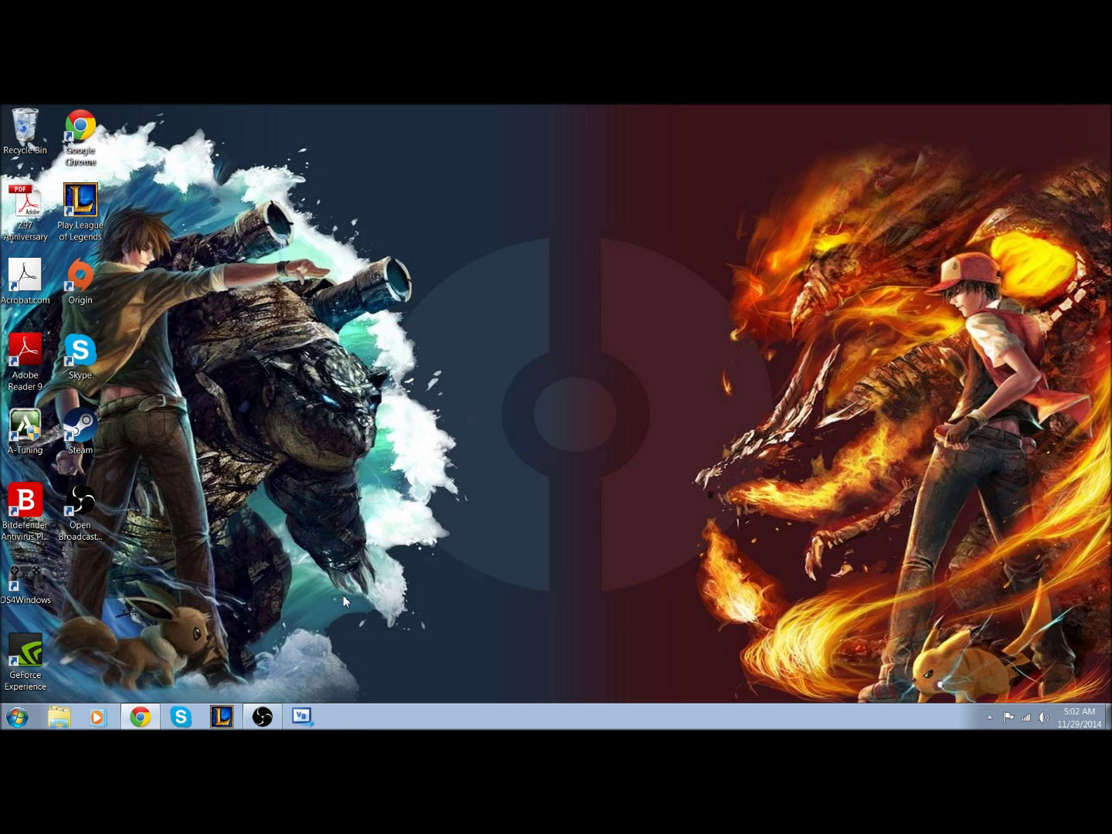
{"action": "left_click", "coordinate": [263, 717]}
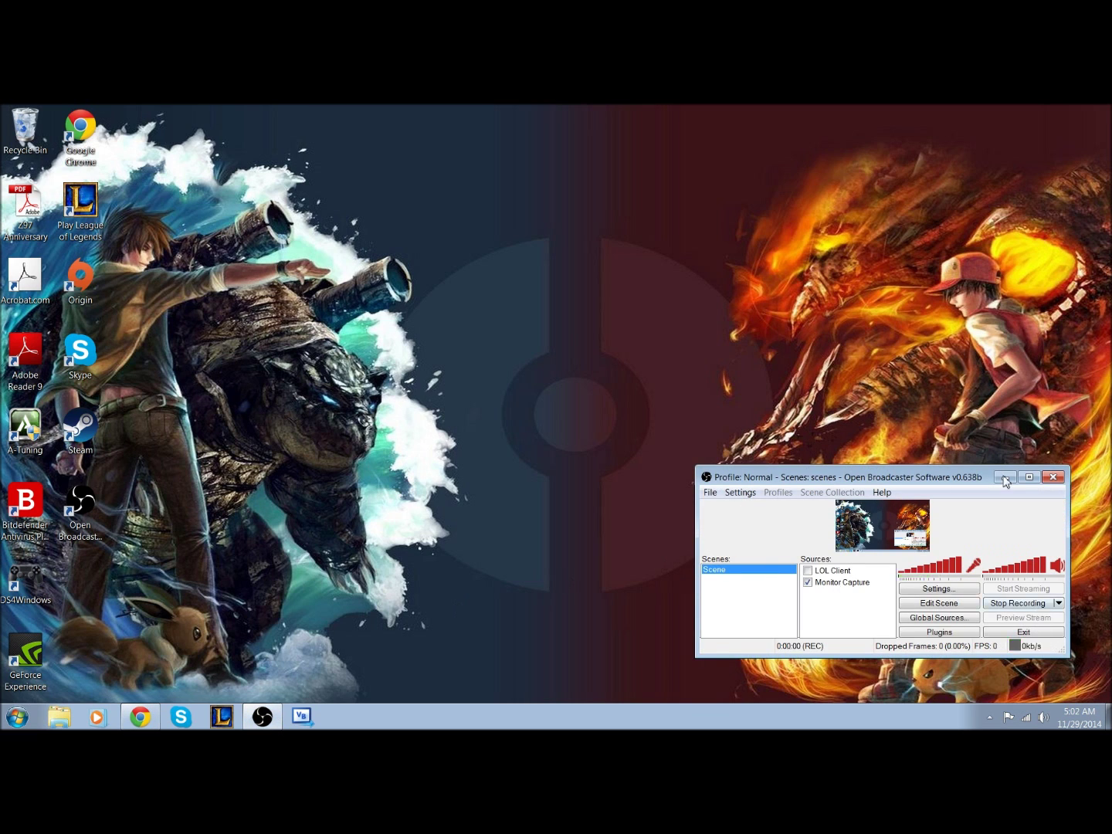
{"action": "left_click", "coordinate": [1004, 478]}
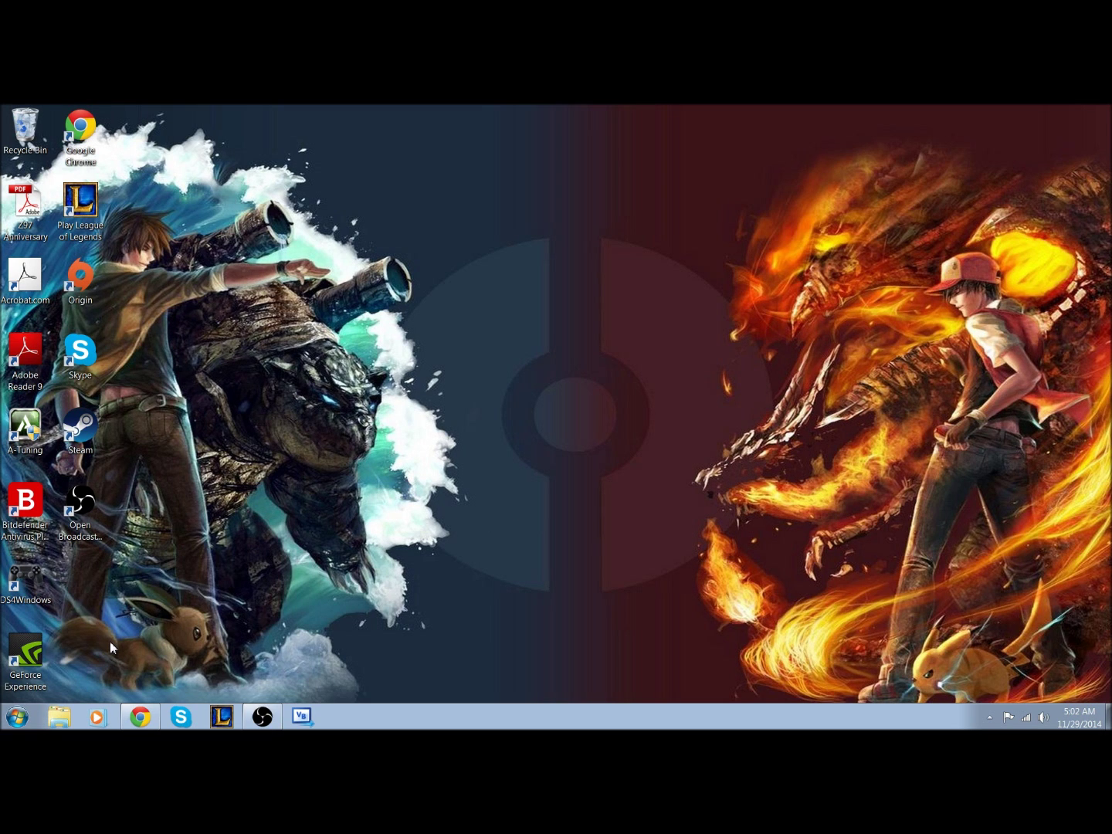
Search 'msconfig' from Start, retrying after an empty results window, and launch System Configuration.
{"action": "left_click", "coordinate": [2, 718]}
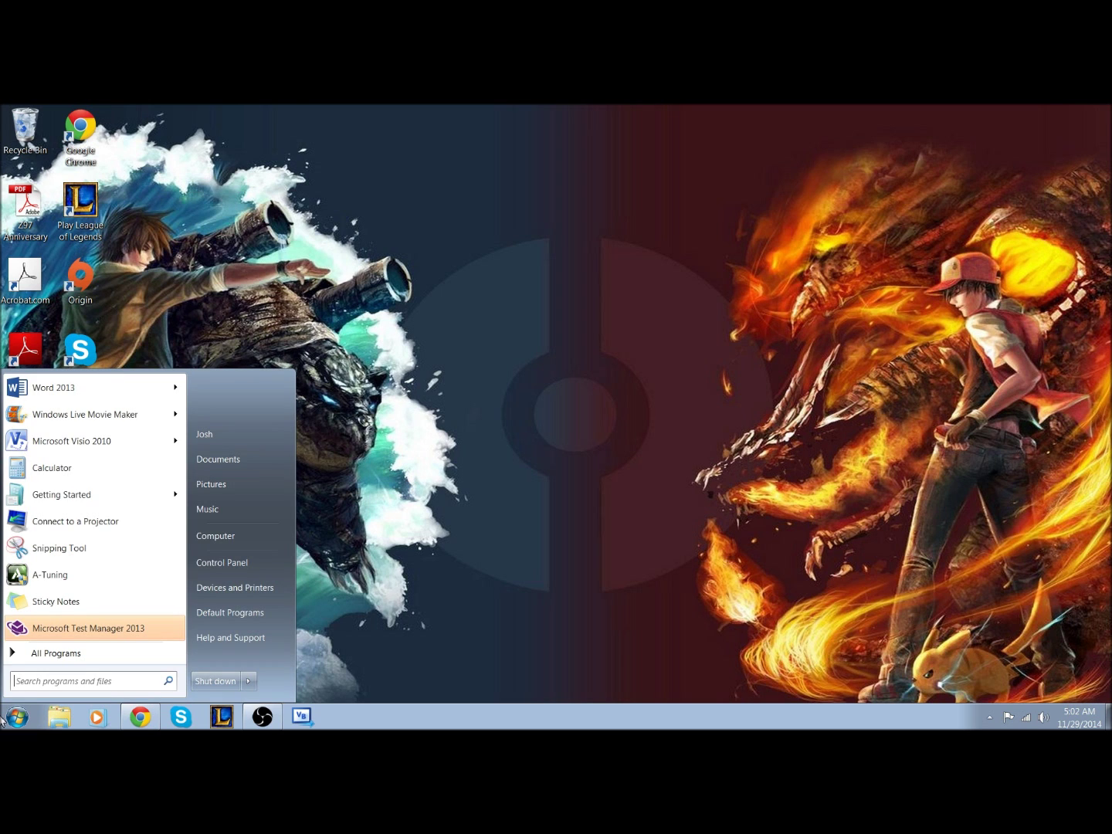
{"action": "type", "text": "mscon"}
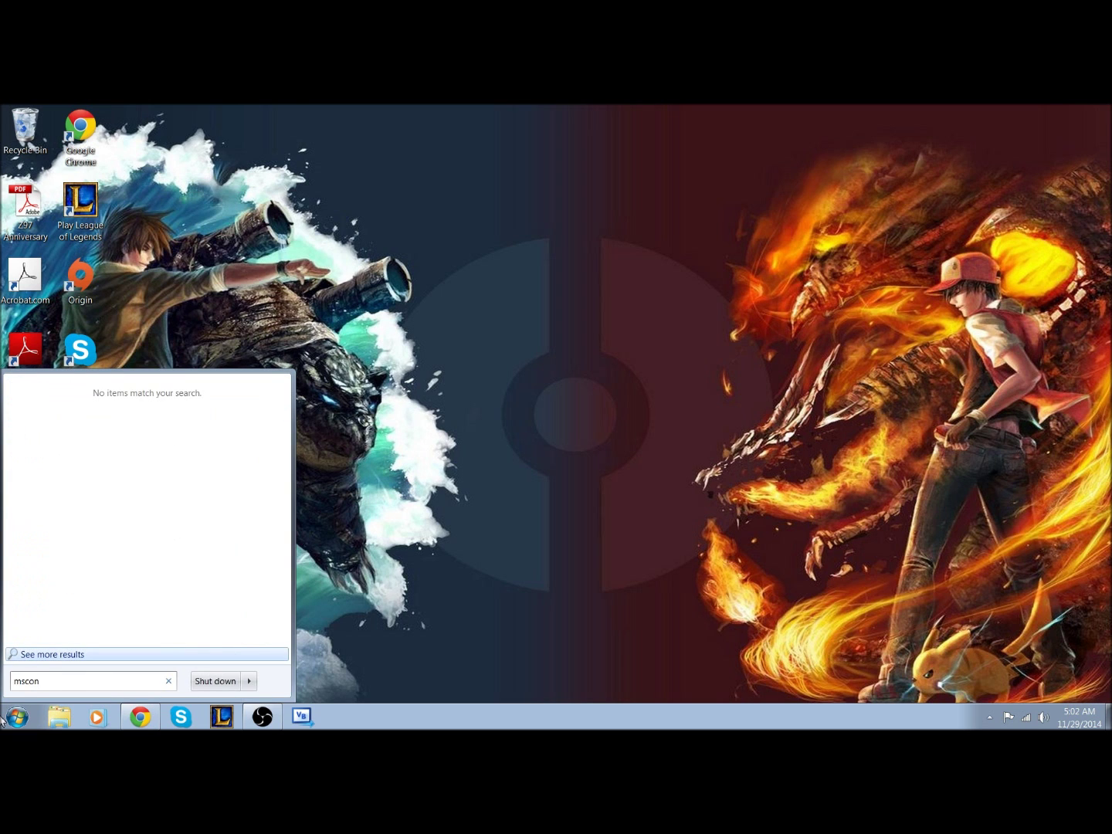
{"action": "type", "text": "fig"}
{"action": "key", "text": "Return"}
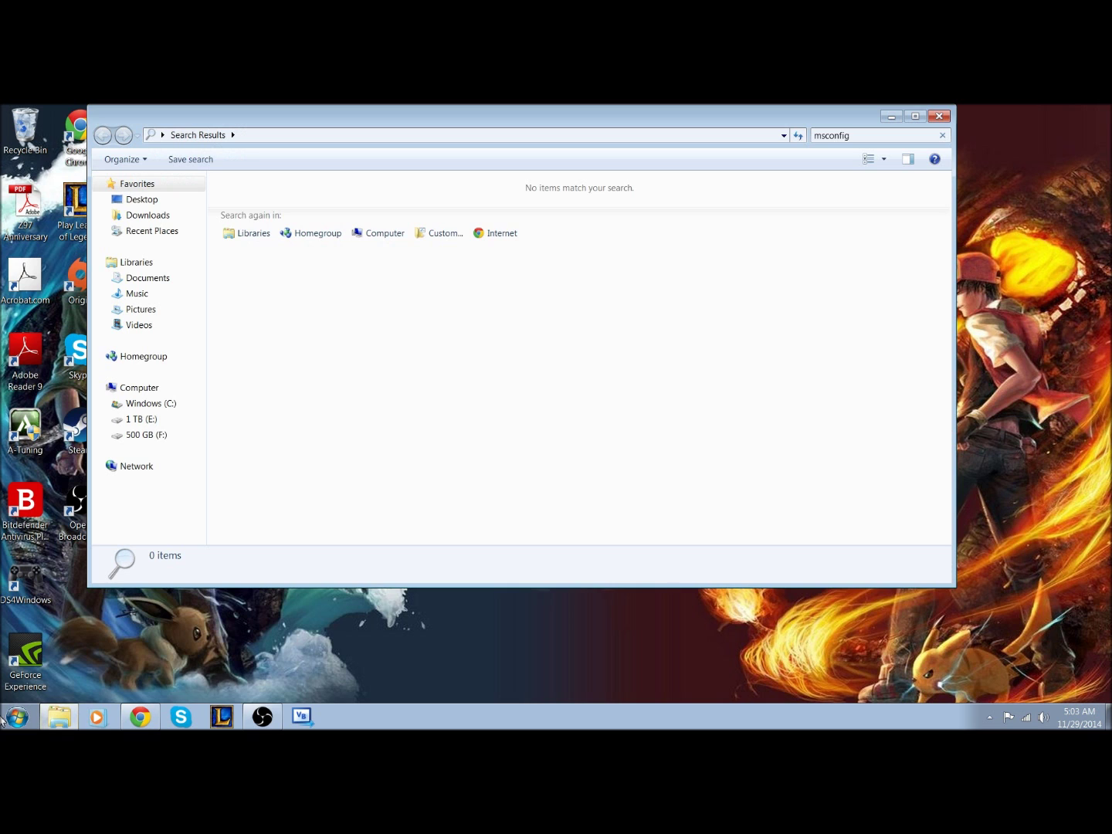
{"action": "left_click", "coordinate": [939, 115]}
{"action": "left_click", "coordinate": [4, 725]}
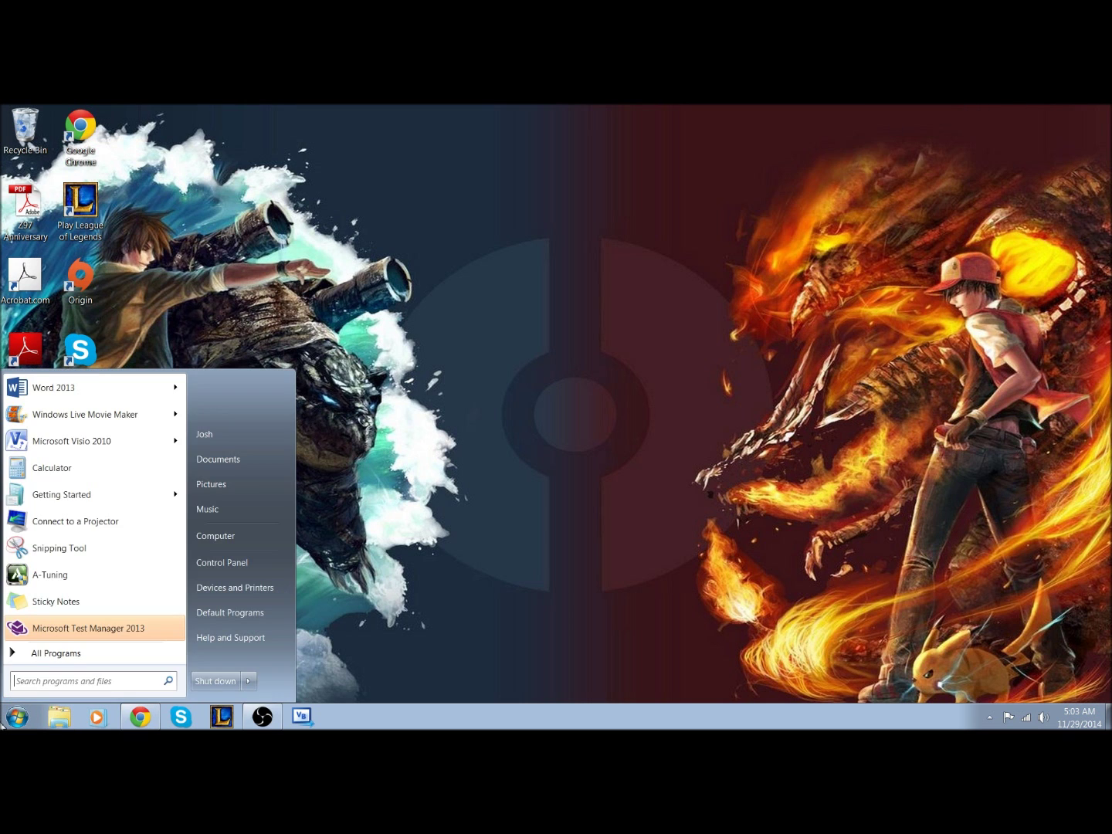
{"action": "type", "text": "msconfig"}
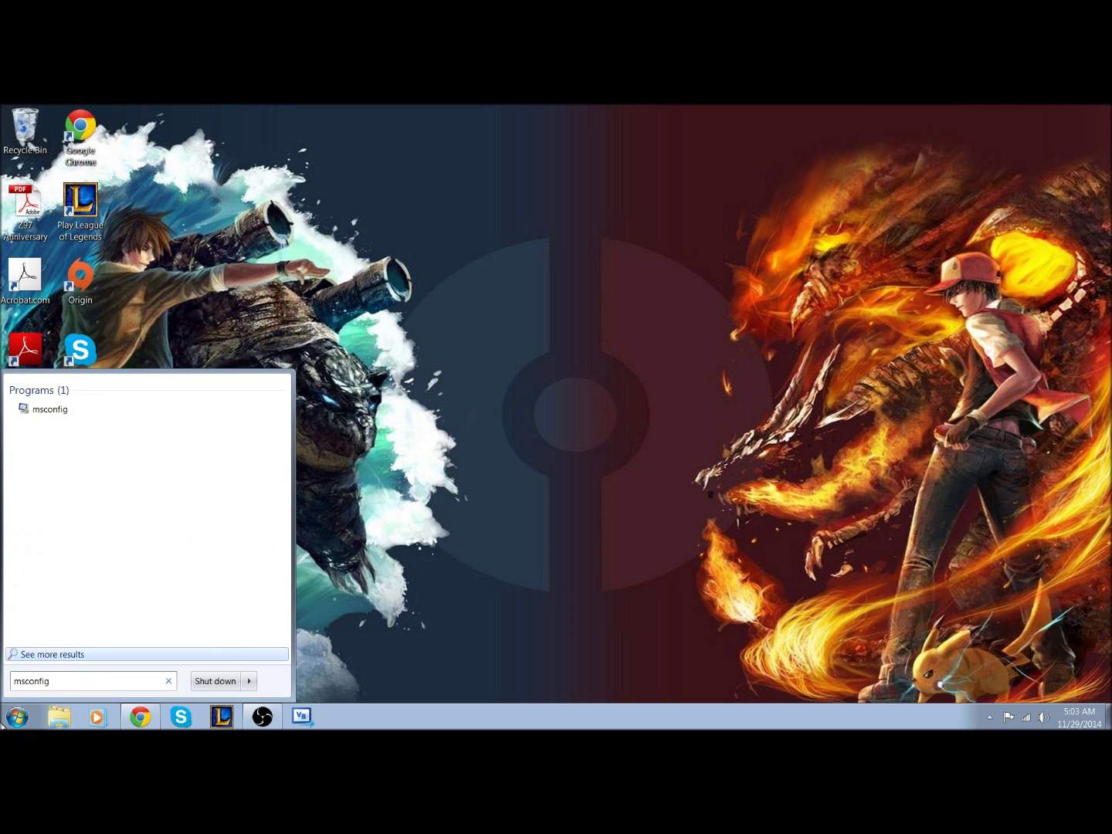
{"action": "key", "text": "Return"}
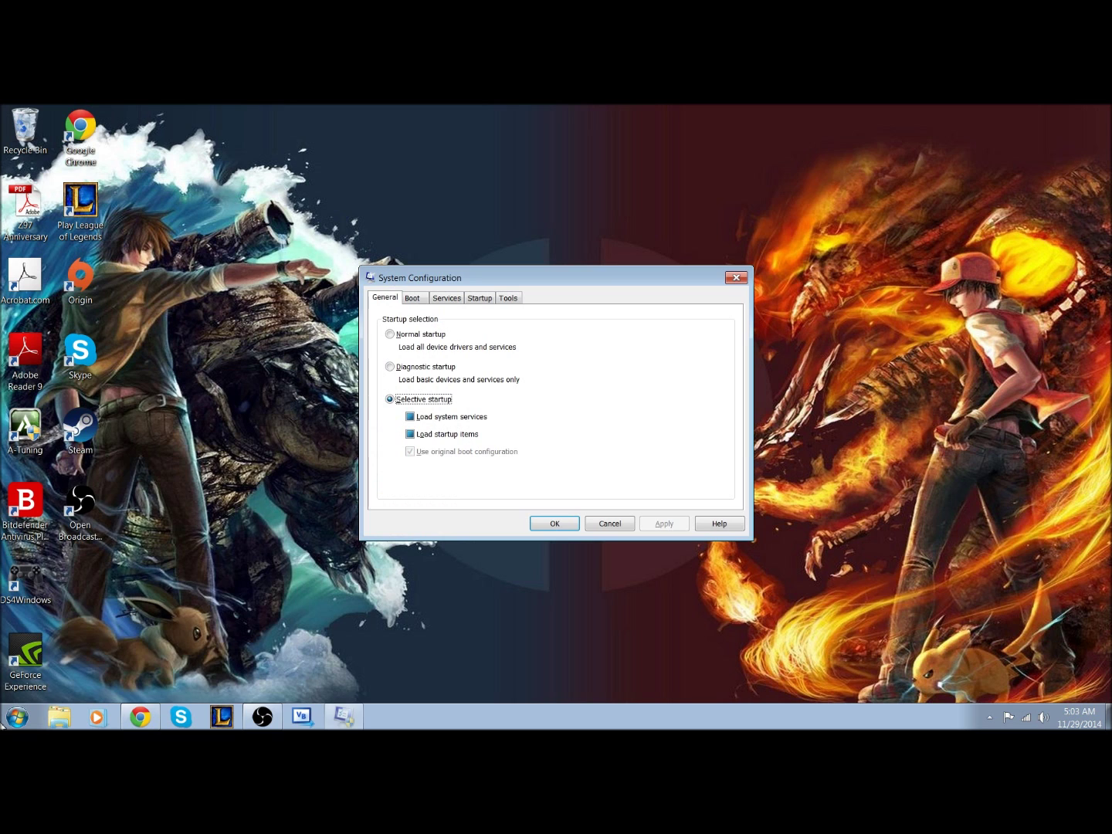
Show the Boot tab with Windows 7 as default OS and a 30-second timeout.
{"action": "left_click", "coordinate": [426, 304]}
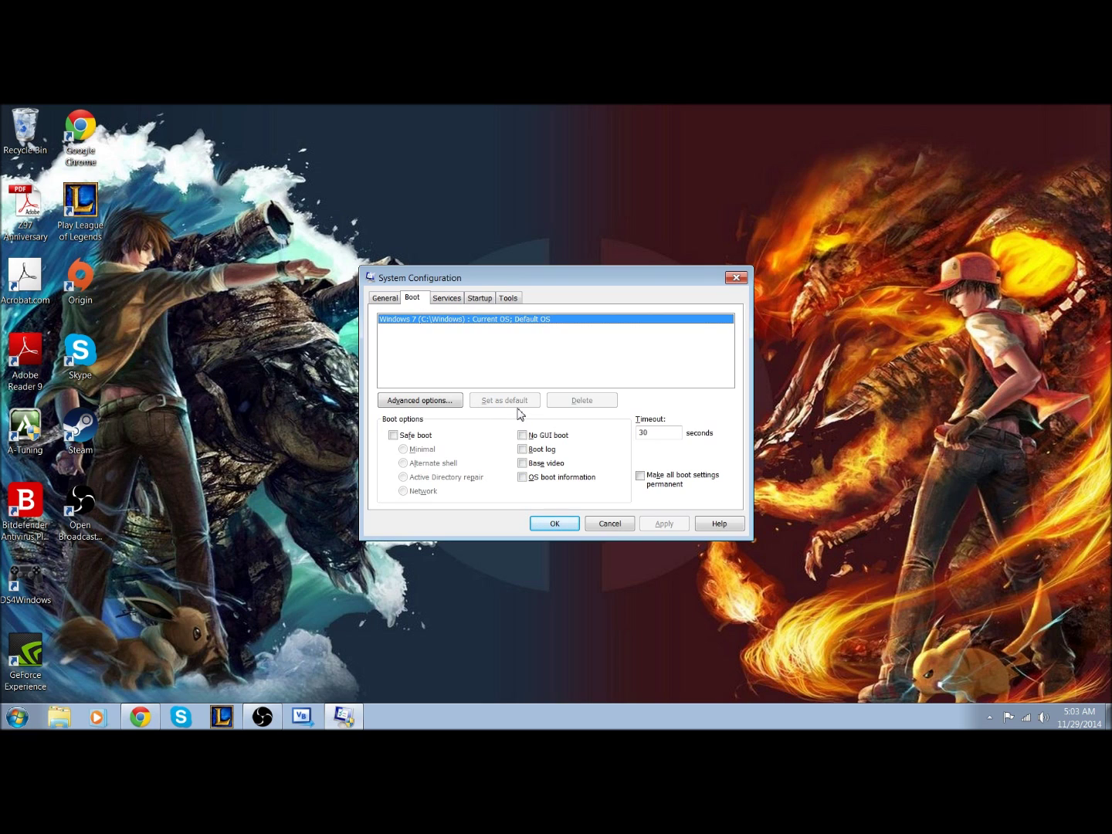
Cancel System Configuration so no boot settings are changed.
{"action": "left_click", "coordinate": [602, 524]}
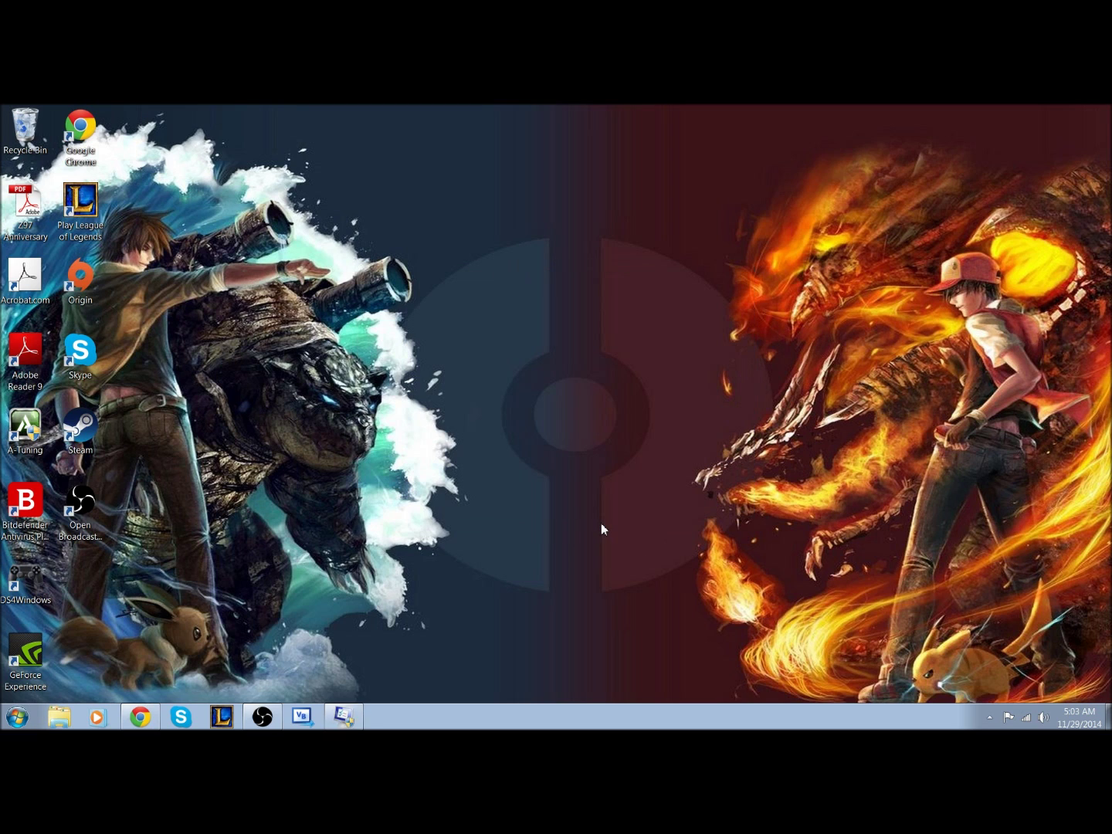